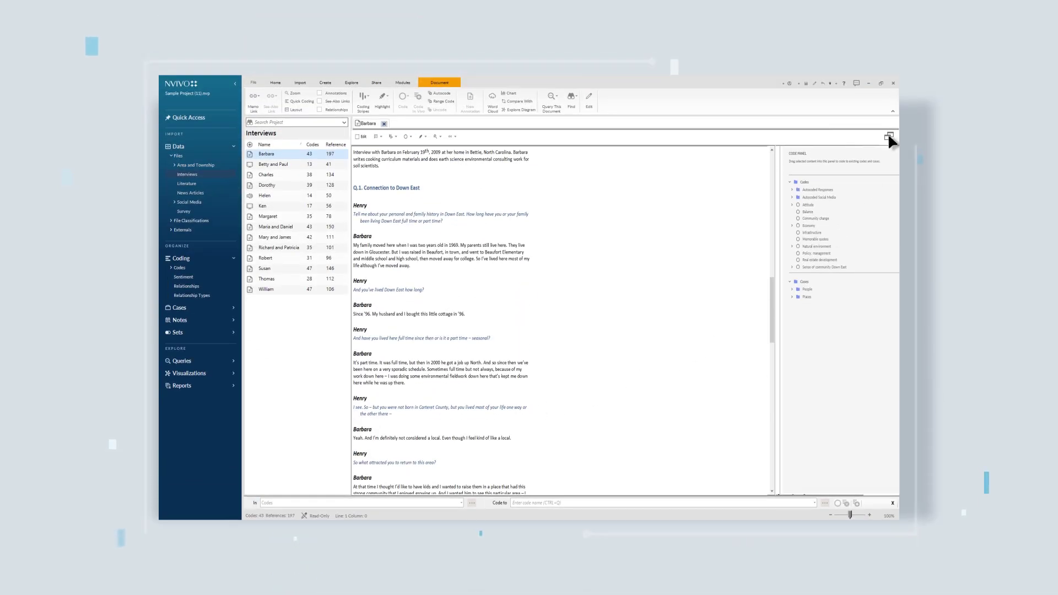
- Expand Barbara's interview transcript to fill the window beside the code panel
{"action": "left_click", "coordinate": [889, 137]}
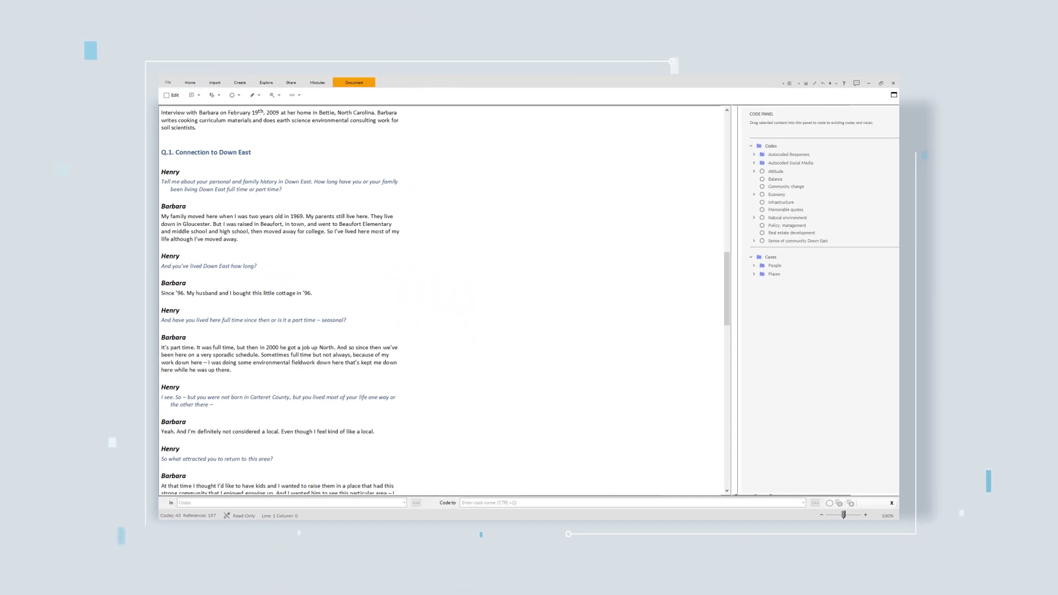